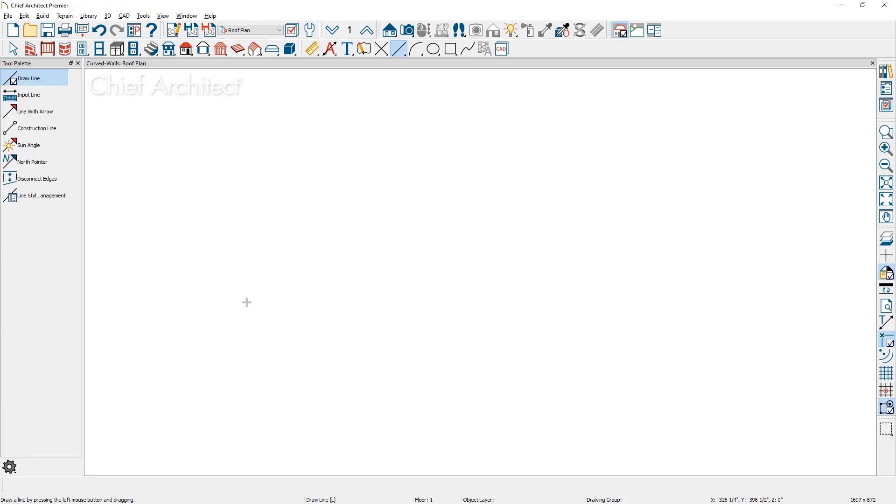
# Draw a horizontal line across the roof plan with an exact length of 120 inches
pyautogui.moveTo(268, 262); pyautogui.dragTo(522, 263)
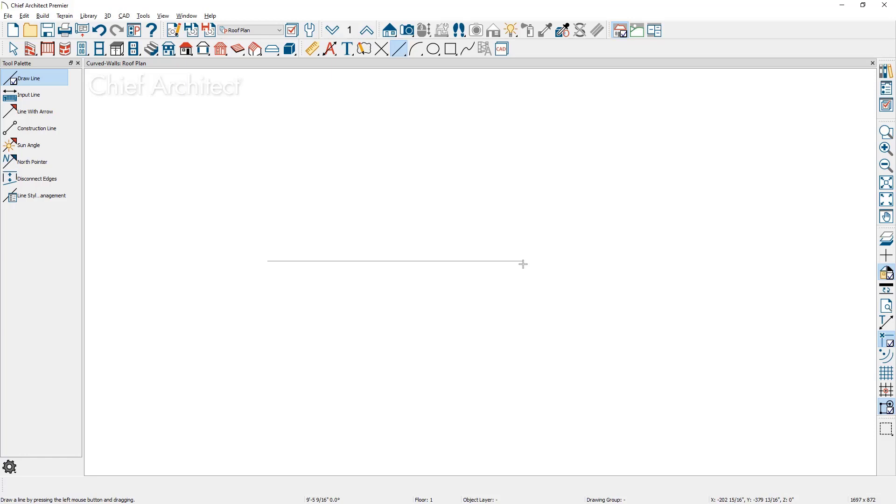
pyautogui.press('Tab')
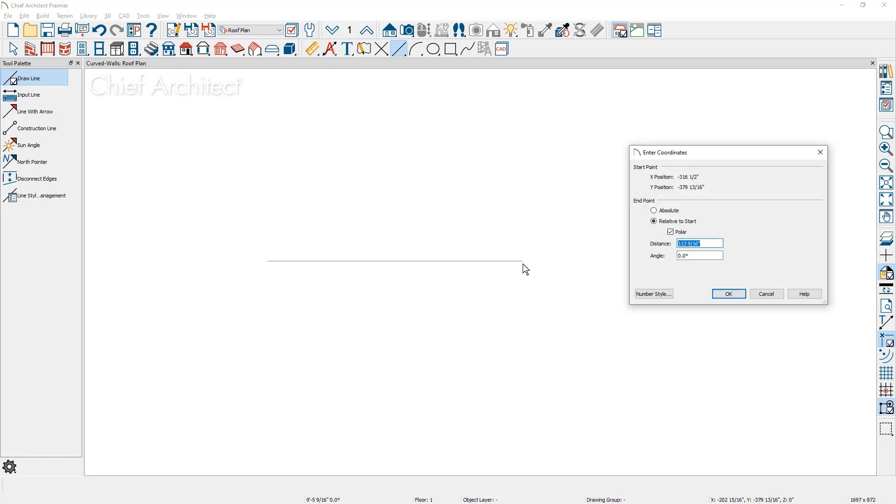
pyautogui.write('120')
pyautogui.press('Return')
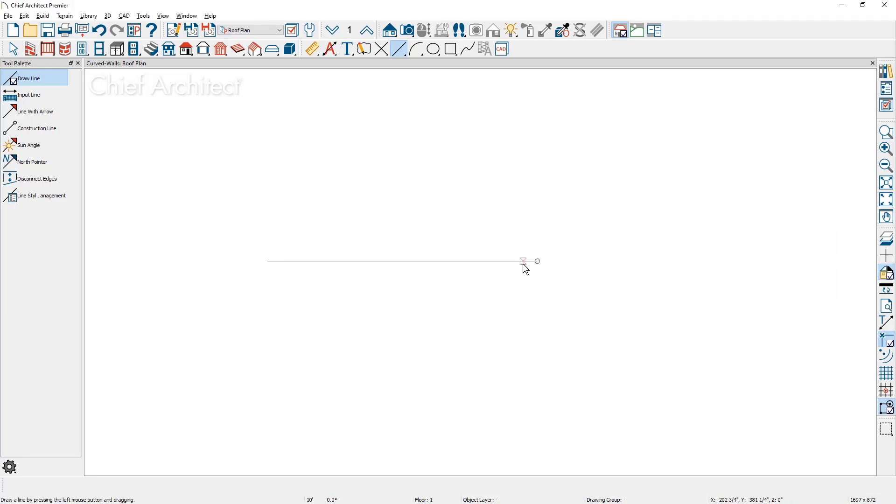
# Sweep a Curved Exterior Wall from the line's left end to its right end
pyautogui.click(66, 49)
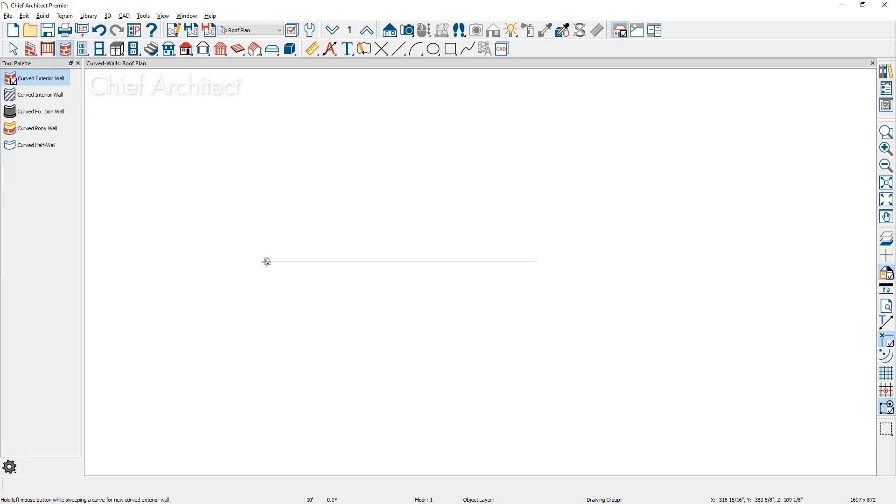
pyautogui.moveTo(268, 261)
pyautogui.mouseDown()
pyautogui.moveTo(545, 234)
pyautogui.moveTo(543, 261)
pyautogui.mouseUp()
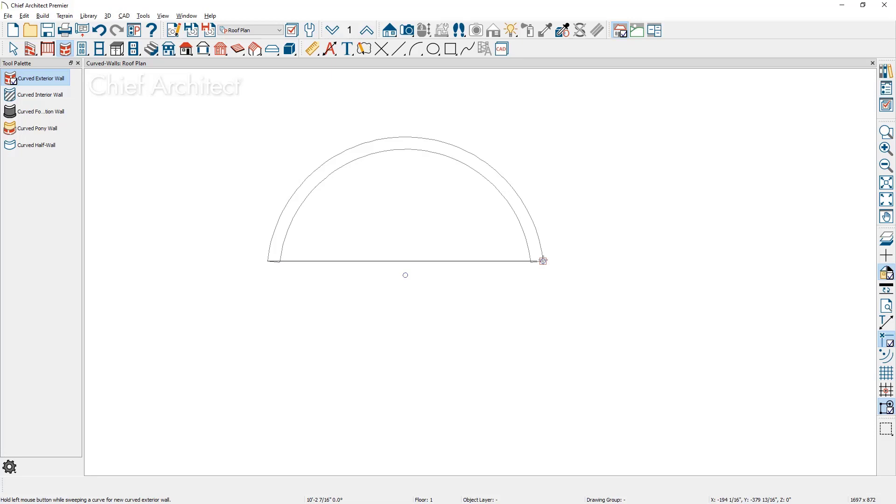
pyautogui.press('space')
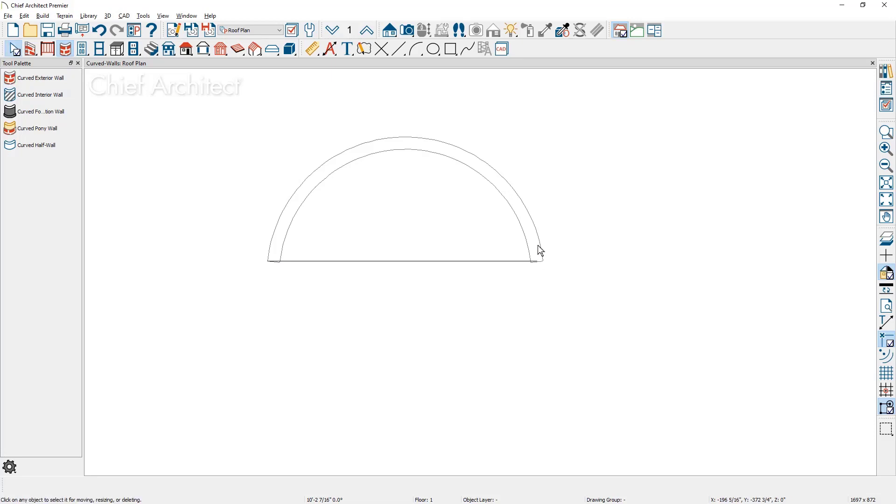
# Set the curved wall's radius to 60 inches in its Wall Specification
pyautogui.doubleClick(539, 251)
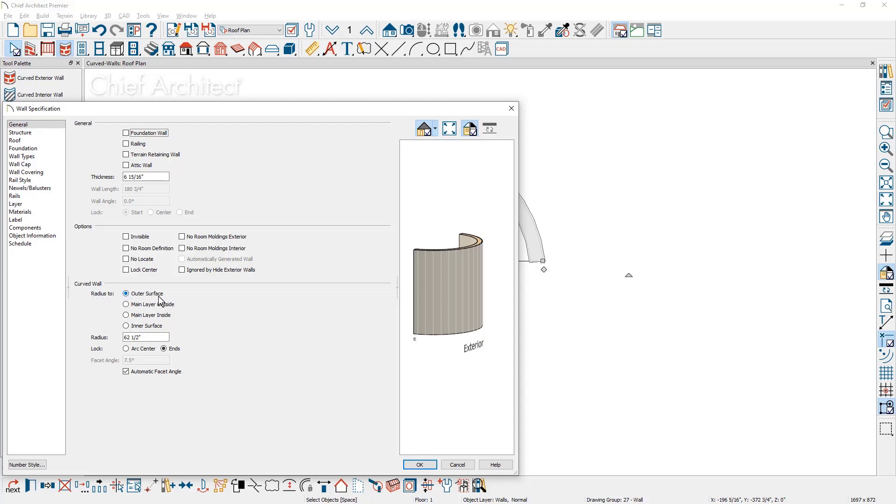
pyautogui.doubleClick(147, 337)
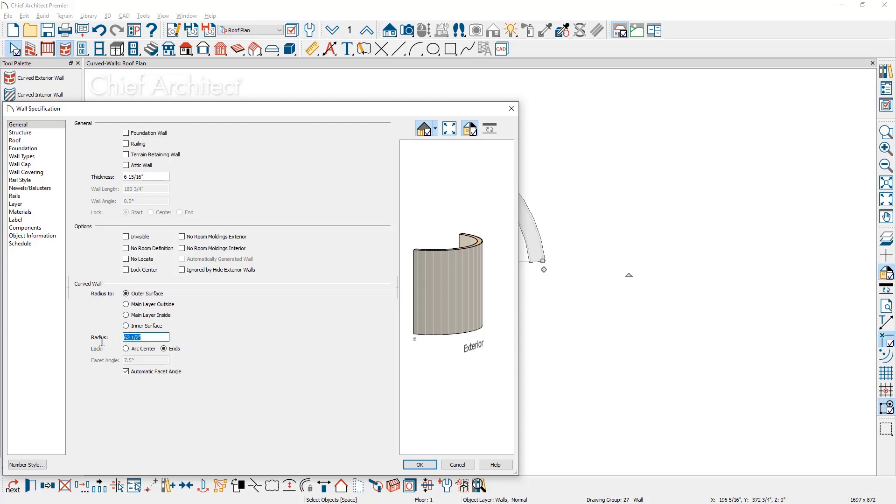
pyautogui.write('60')
pyautogui.click(420, 464)
pyautogui.moveTo(543, 261)
pyautogui.mouseDown()
pyautogui.moveTo(299, 348)
pyautogui.moveTo(265, 287)
pyautogui.mouseUp()
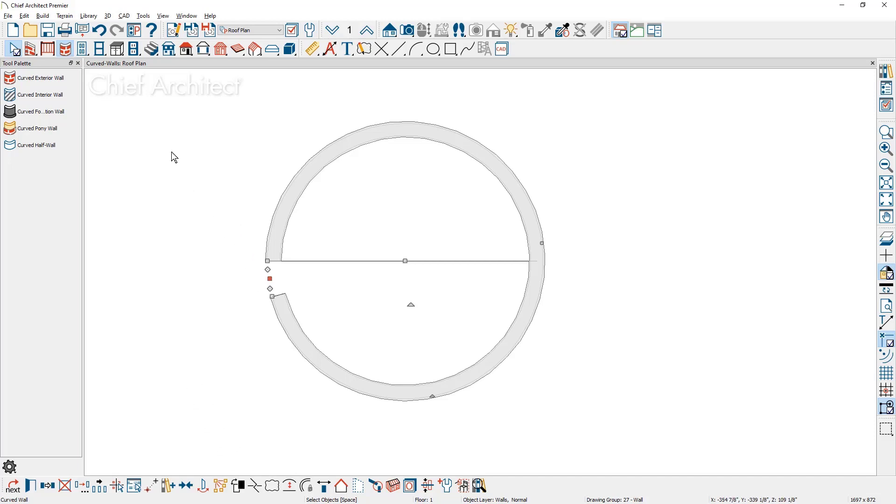
pyautogui.click(102, 31)
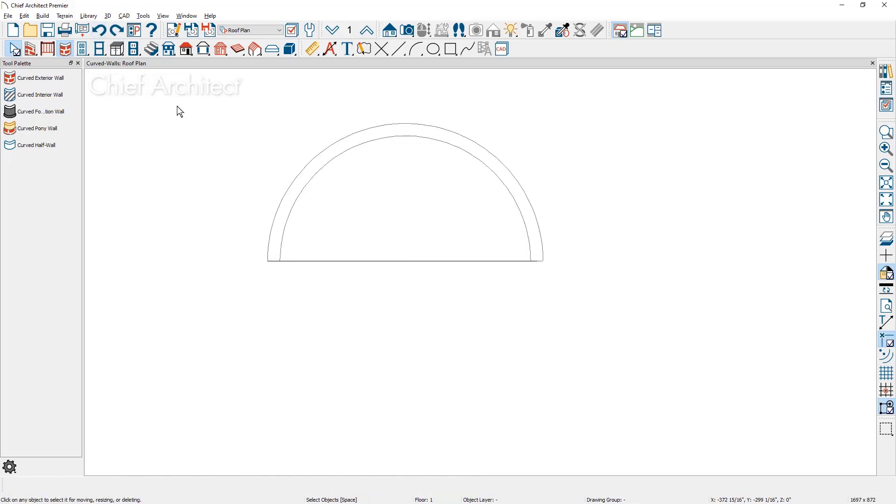
pyautogui.click(528, 227)
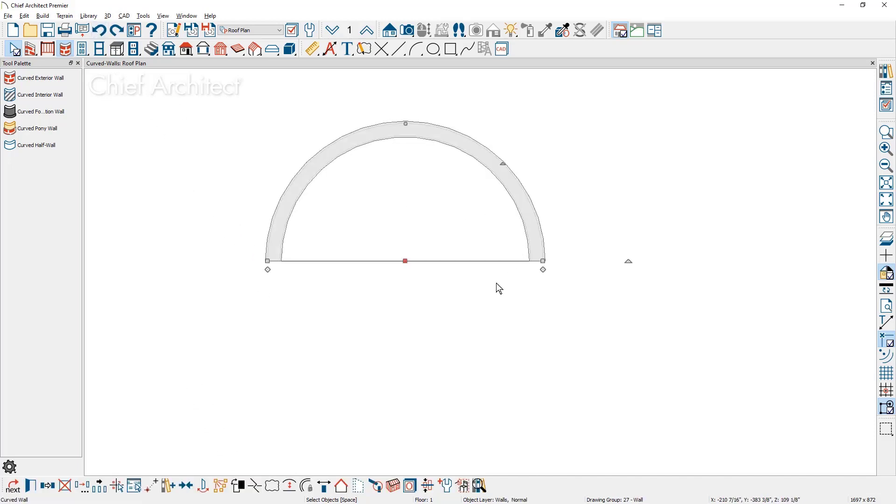
pyautogui.click(391, 369)
pyautogui.click(521, 223)
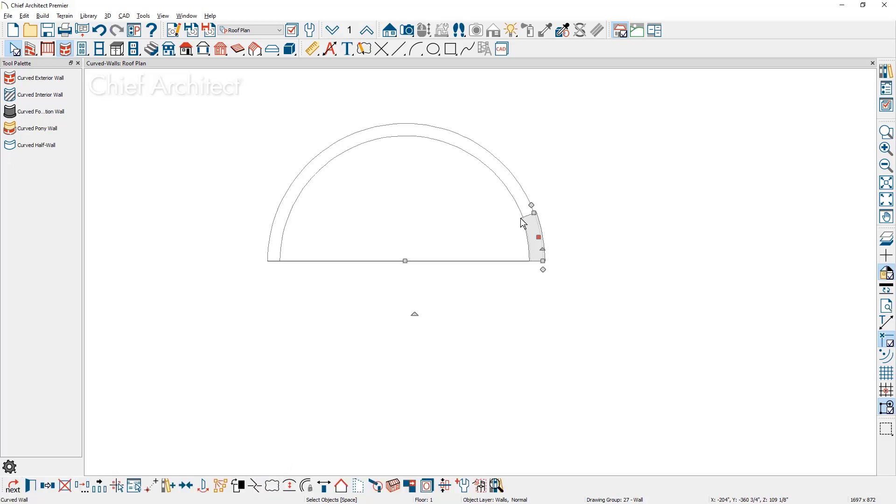
pyautogui.moveTo(543, 270); pyautogui.dragTo(271, 263)
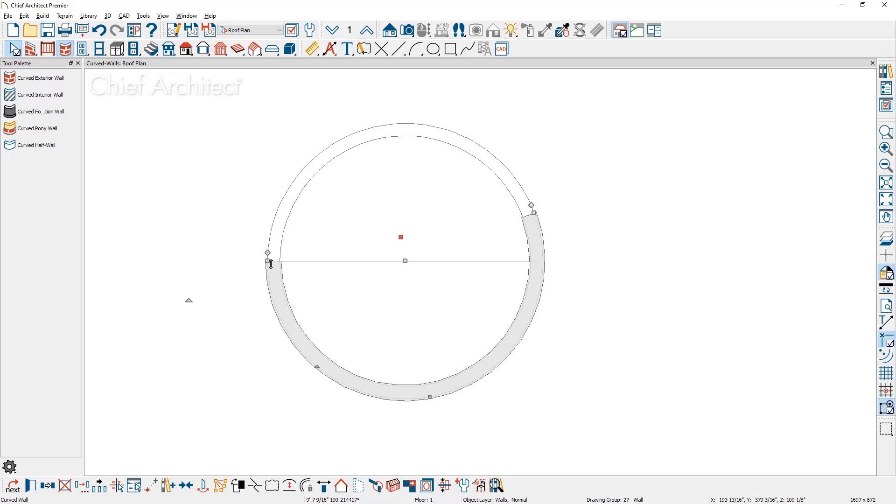
pyautogui.click(101, 30)
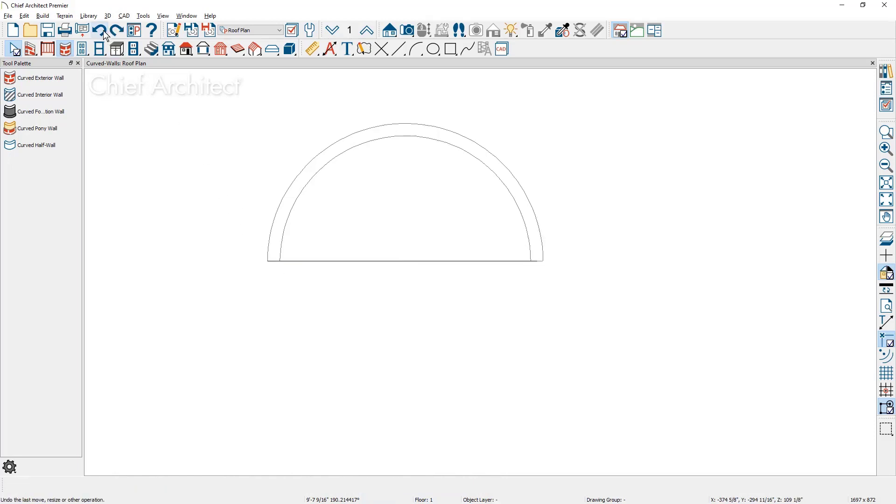
# Mirror the semicircular wall about the chord line and select the enclosed circular room
pyautogui.click(282, 210)
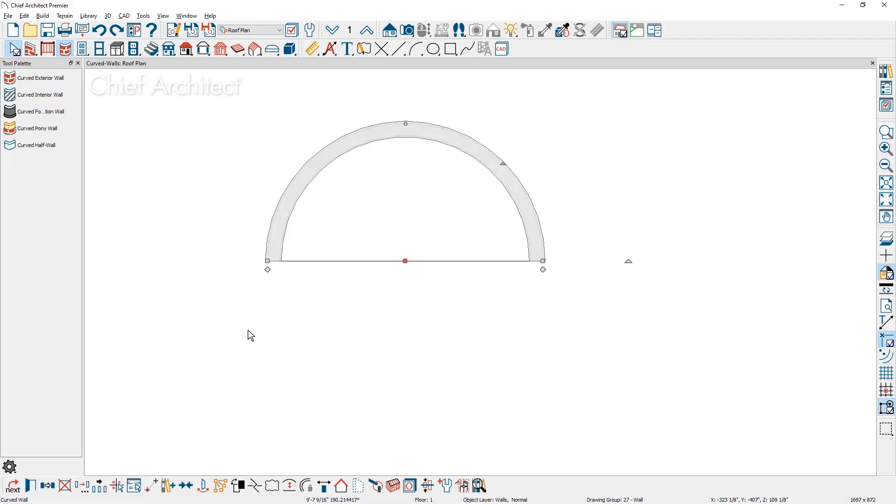
pyautogui.press('Escape')
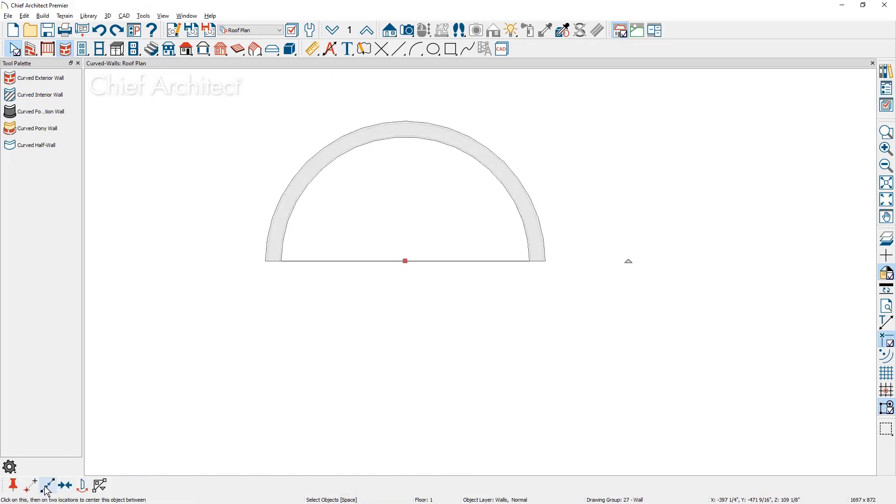
pyautogui.click(315, 260)
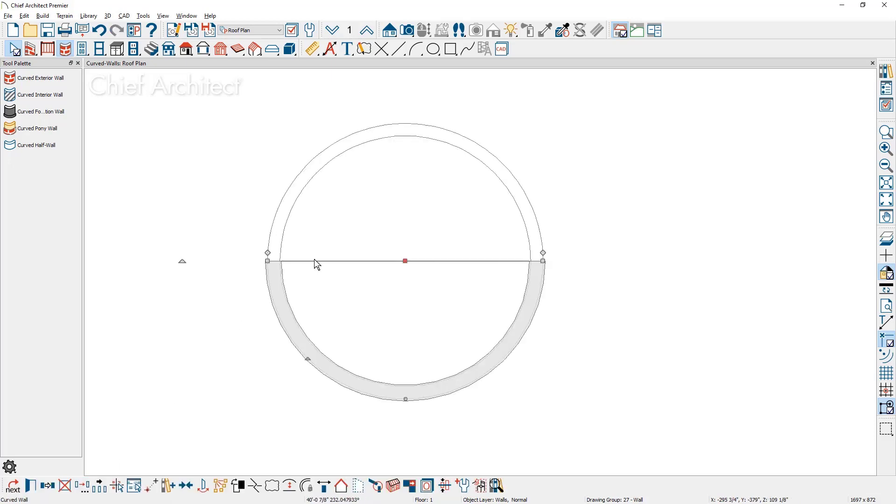
pyautogui.click(350, 299)
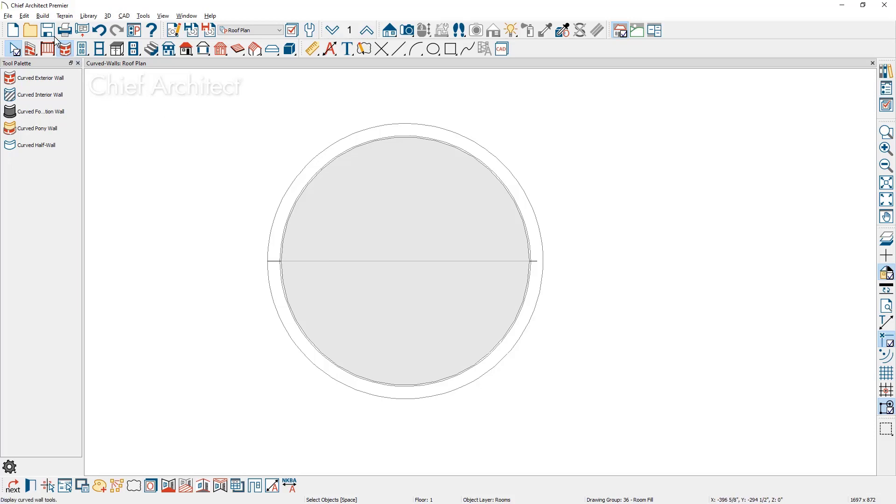
# Open Build Roof from the Build menu and enable Auto Rebuild Roofs
pyautogui.click(42, 15)
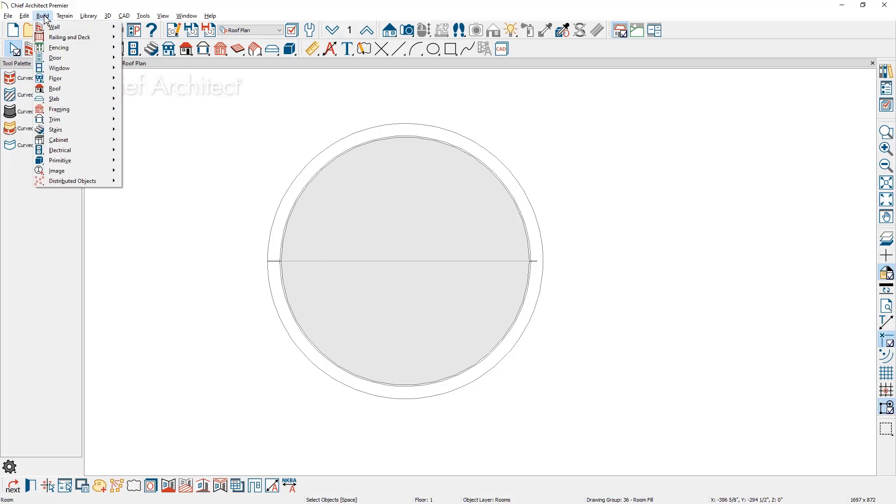
pyautogui.moveTo(55, 88)
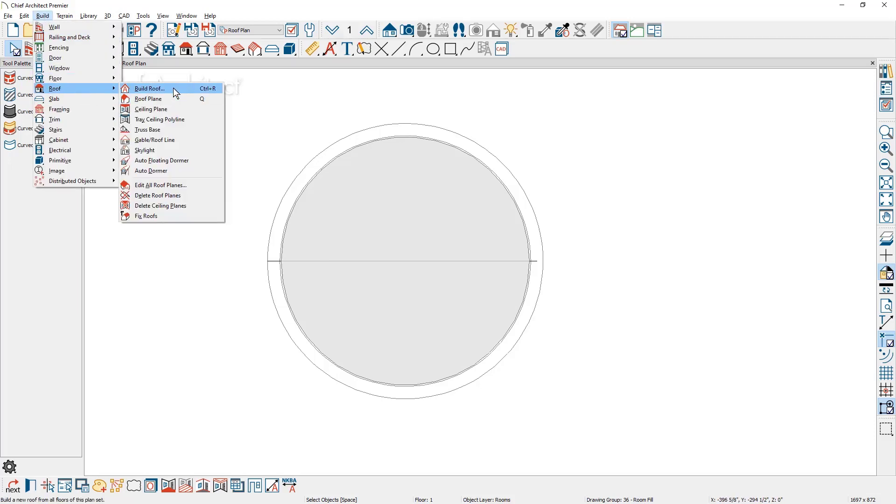
pyautogui.click(173, 88)
pyautogui.click(176, 104)
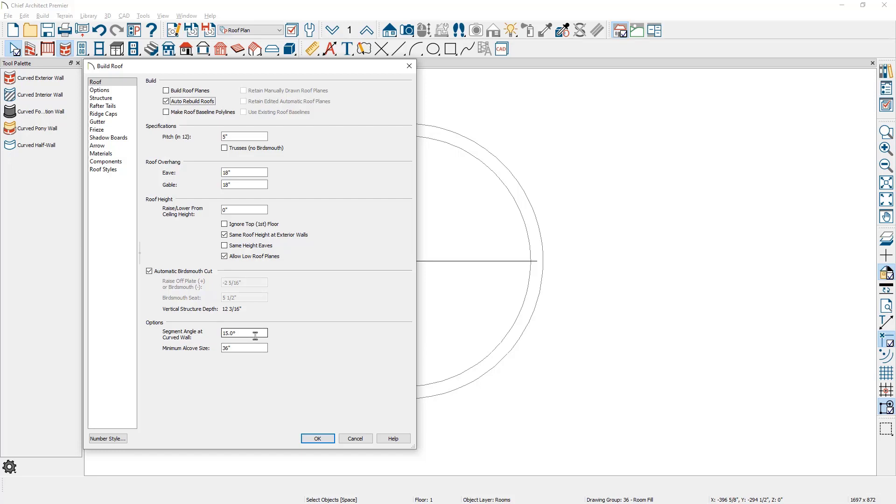
# Generate the 5:12 roof and hide the Roofs, Labels layer via Layer Properties
pyautogui.click(317, 438)
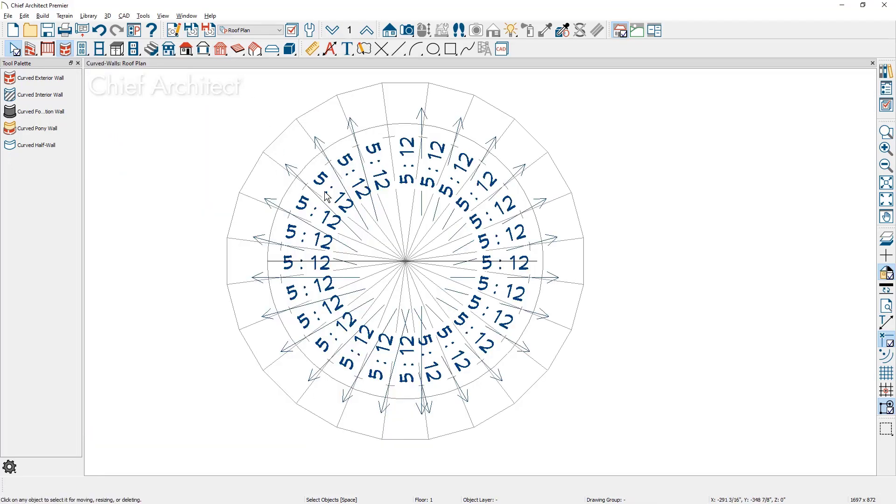
pyautogui.click(261, 174)
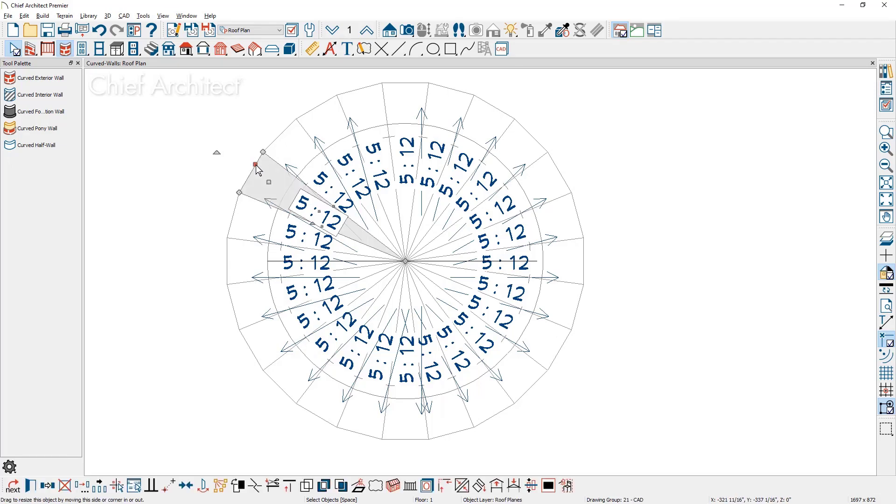
pyautogui.click(427, 486)
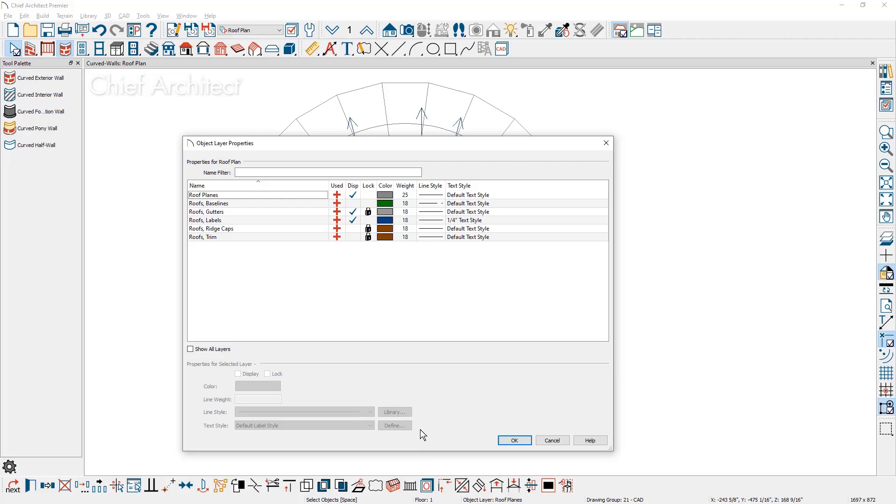
pyautogui.click(353, 220)
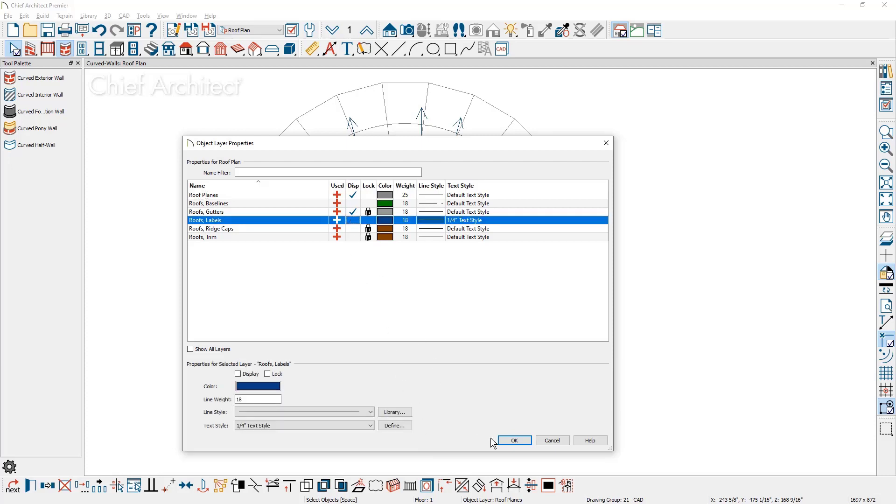
pyautogui.click(513, 441)
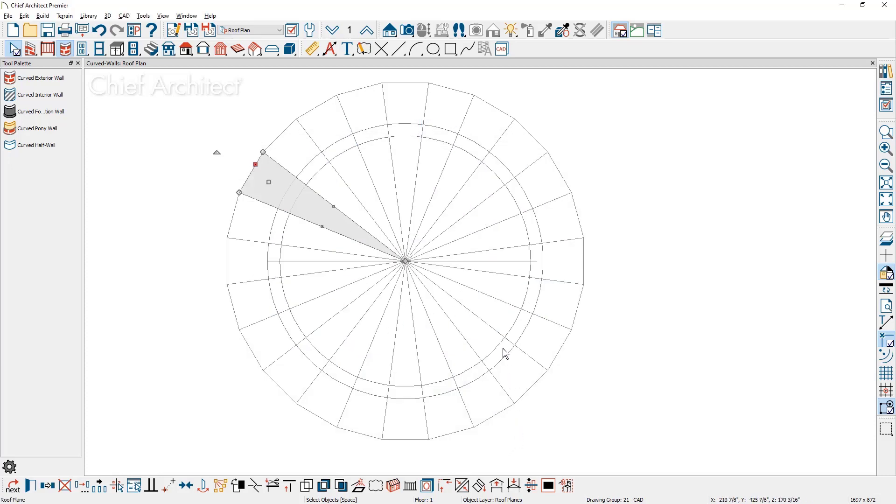
# Show the building in a Perspective Full Overview
pyautogui.click(408, 30)
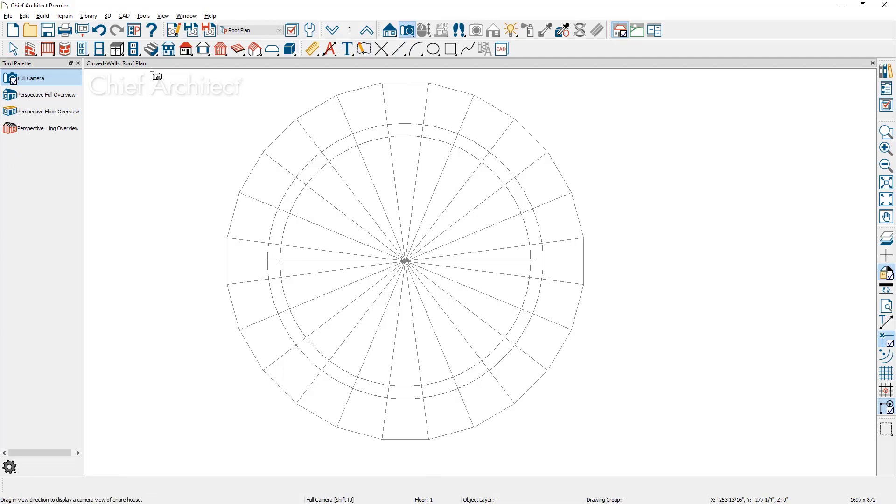
pyautogui.click(47, 94)
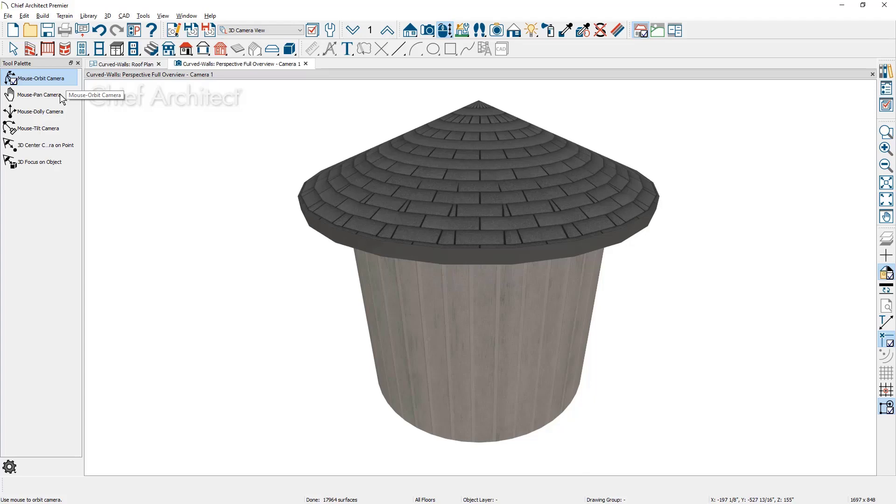
# Rebuild the roof at a 12-in-12 pitch and orbit to view the taller cone
pyautogui.hotkey('ctrl', 'r')
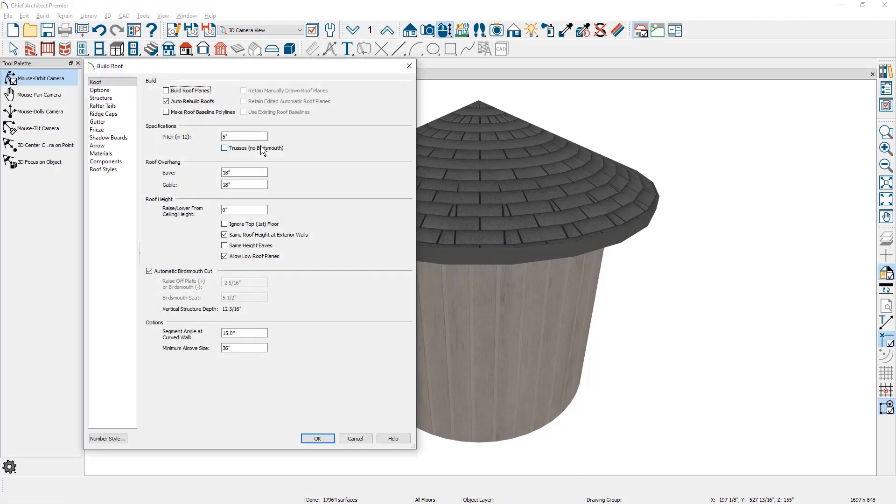
pyautogui.doubleClick(244, 136)
pyautogui.write('12')
pyautogui.click(317, 439)
pyautogui.moveTo(319, 388)
pyautogui.mouseDown(button='middle')
pyautogui.moveTo(324, 450)
pyautogui.moveTo(323, 443)
pyautogui.mouseUp(button='middle')
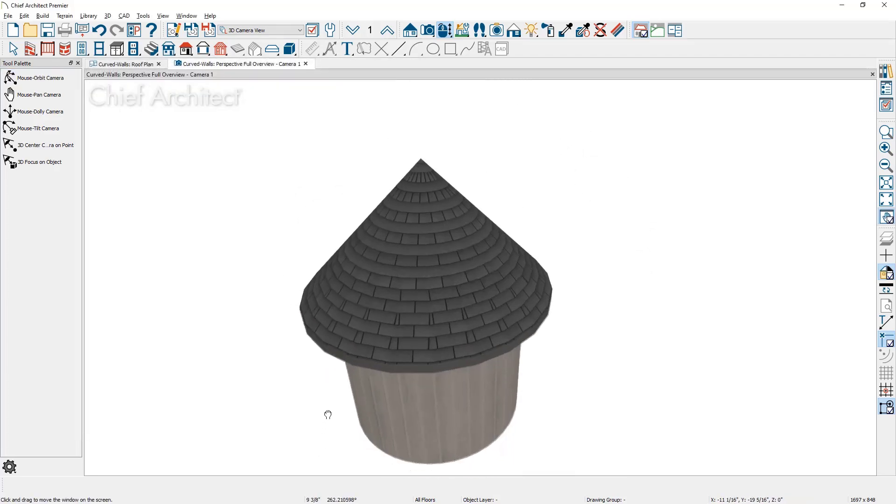
pyautogui.moveTo(323, 443); pyautogui.dragTo(334, 383)
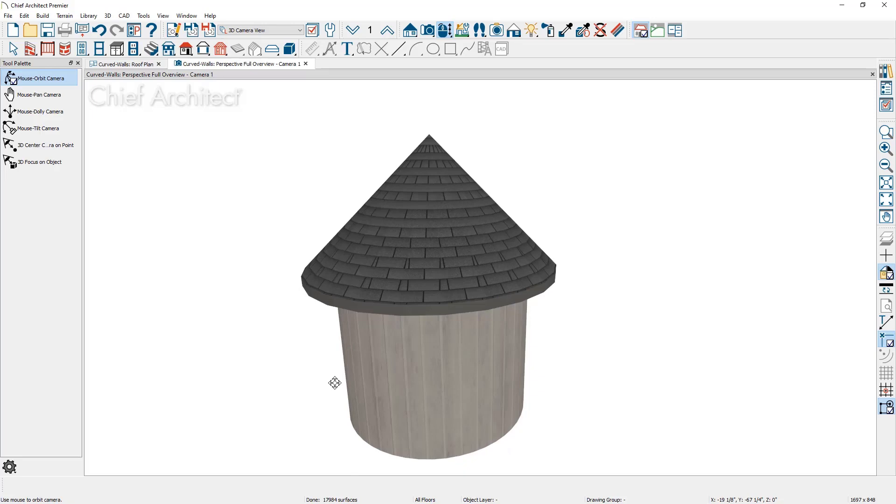
# Undo the steep pitch, tile the roof plan beside the 3D view and marquee-select all roof planes
pyautogui.click(104, 30)
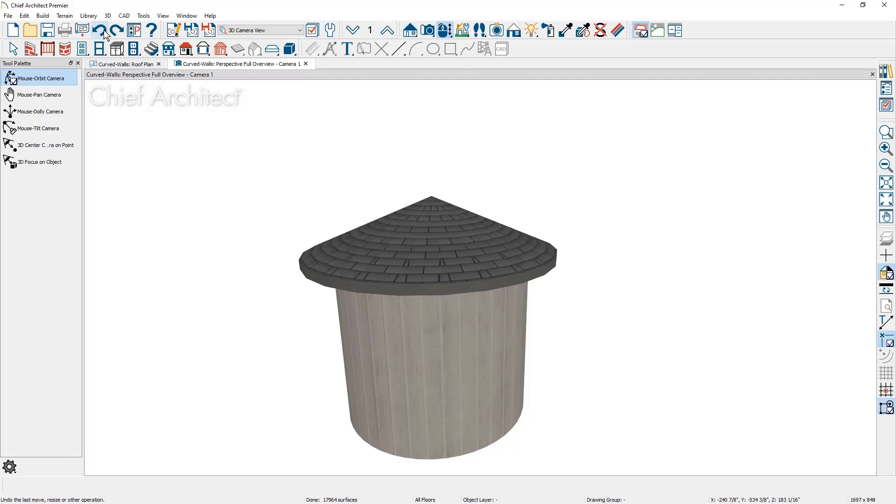
pyautogui.hotkey('shift', 'F6')
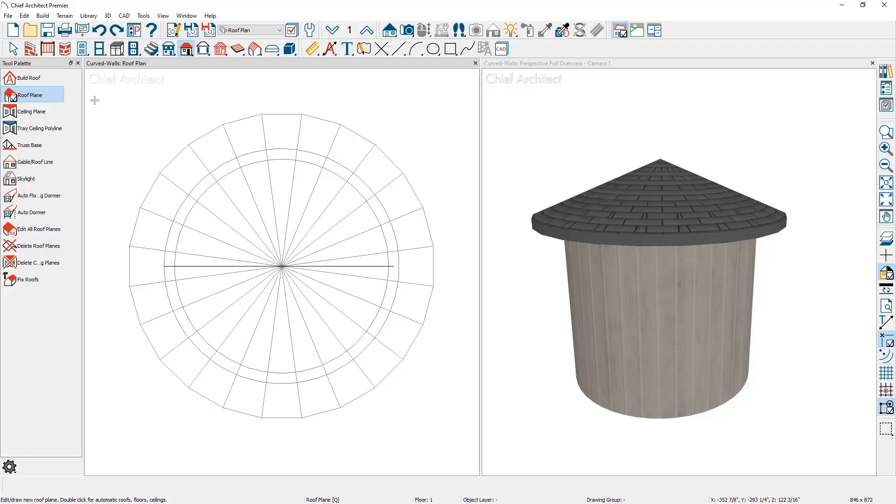
pyautogui.moveTo(94, 101); pyautogui.dragTo(451, 458)
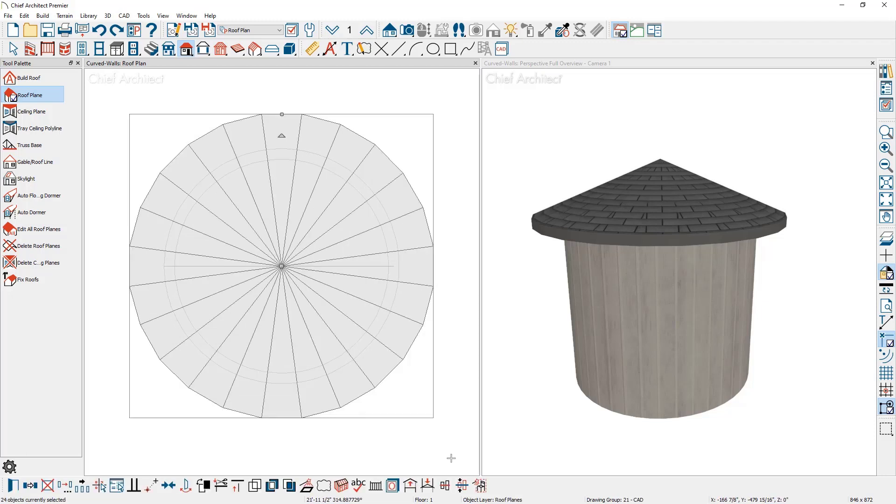
# Make the roof planes Curved Roof with a 5° Angle at Ridge, accepting auto-rebuild turning off
pyautogui.click(18, 488)
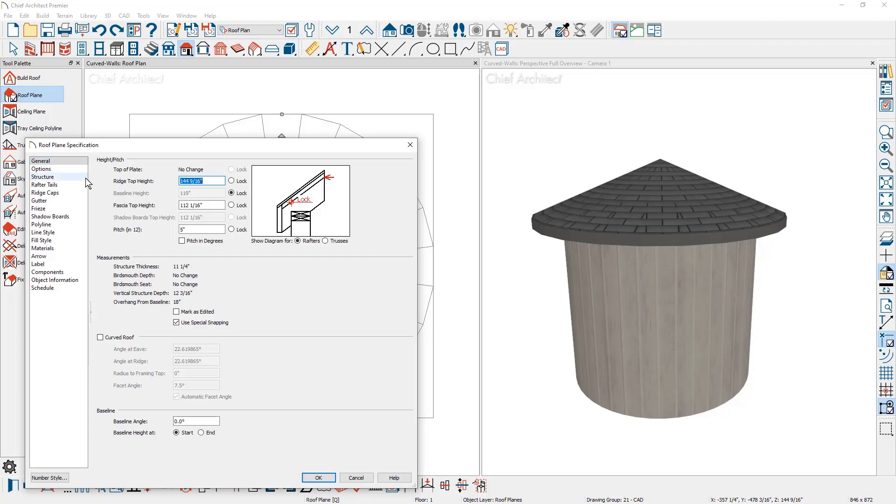
pyautogui.click(101, 337)
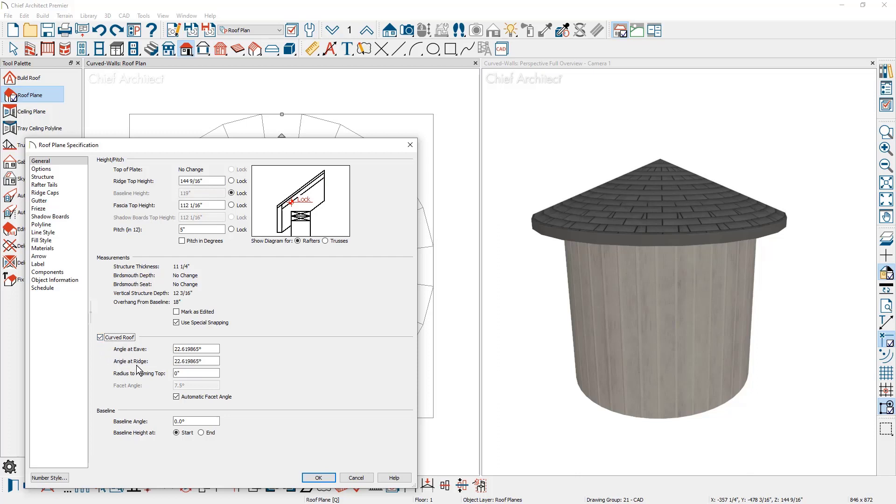
pyautogui.moveTo(207, 361); pyautogui.dragTo(162, 361)
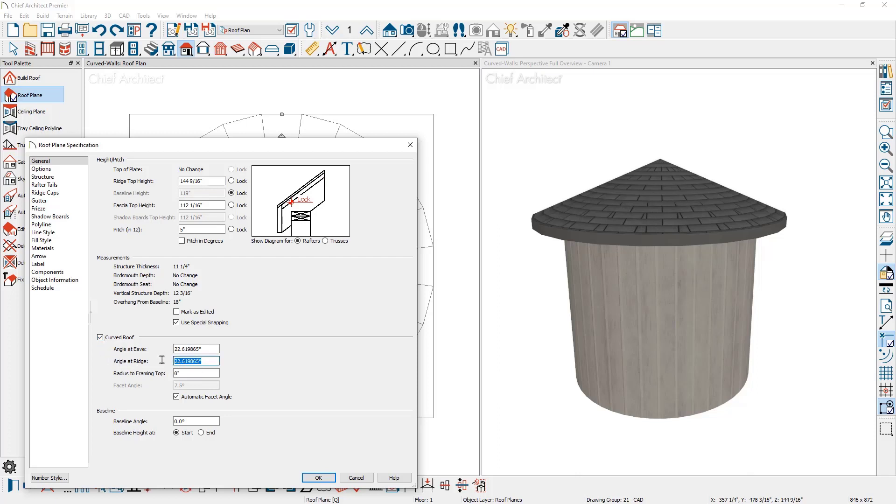
pyautogui.write('5')
pyautogui.click(317, 478)
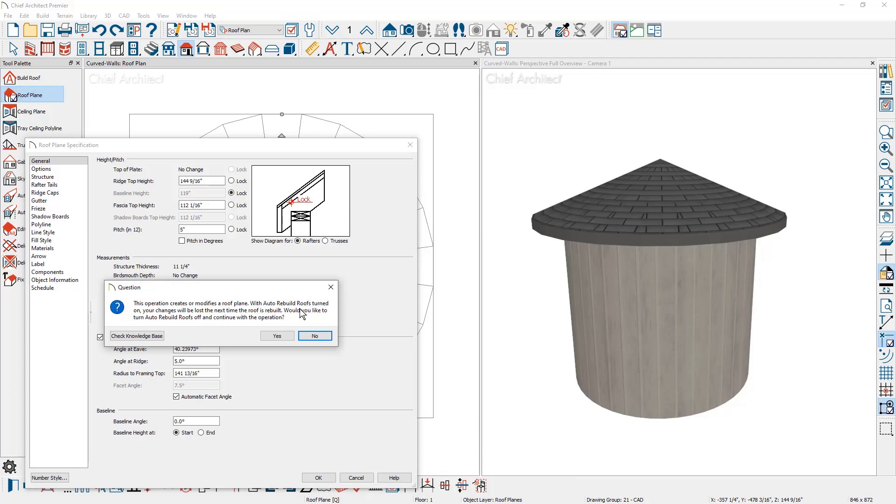
pyautogui.click(277, 336)
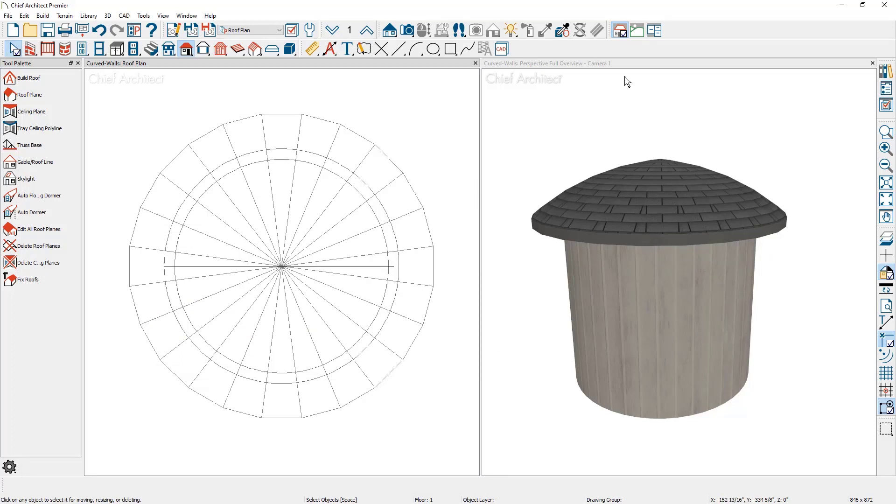
# Maximize the 3D camera view and orbit down onto the top of the dome
pyautogui.doubleClick(629, 63)
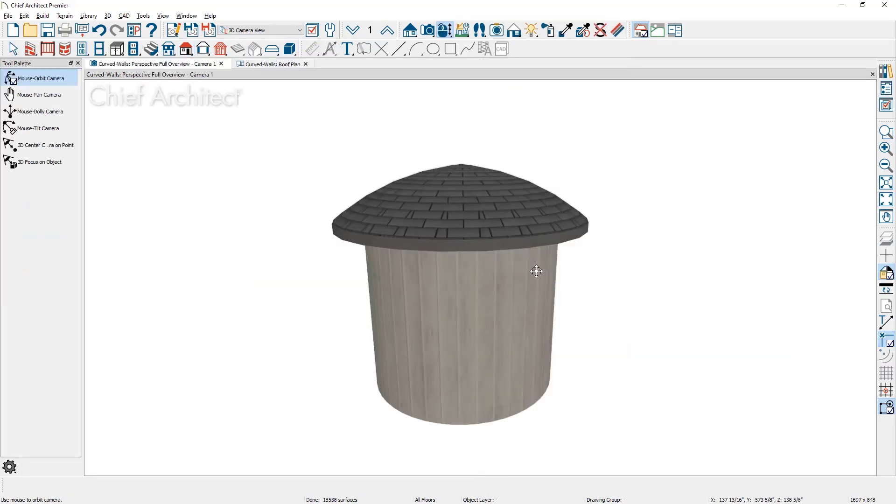
pyautogui.moveTo(520, 265); pyautogui.dragTo(511, 288)
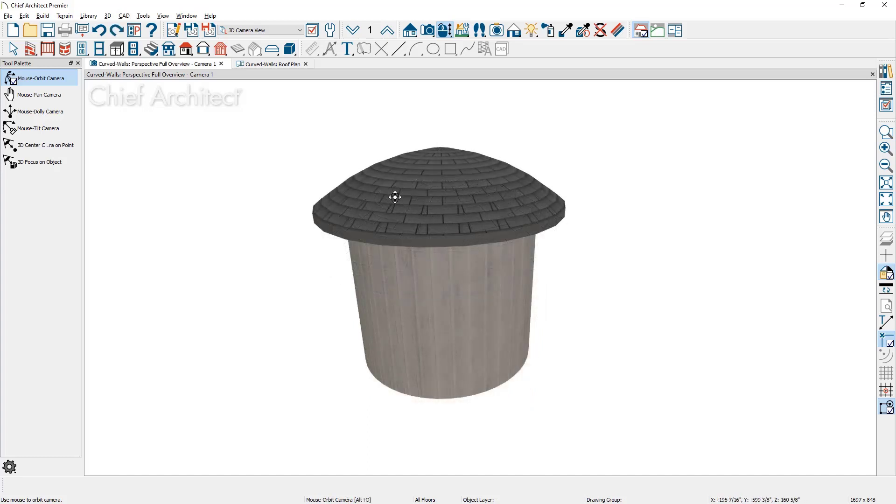
# Place a hinged door in the round building's curved wall and select it
pyautogui.click(83, 49)
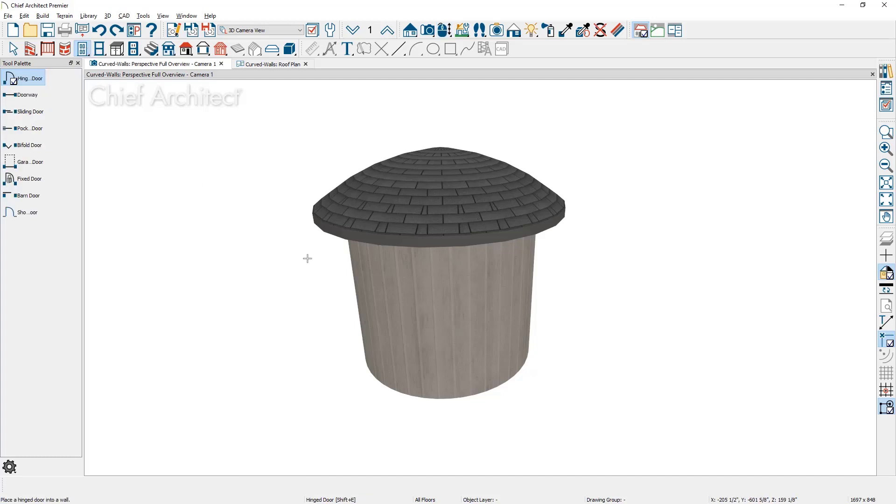
pyautogui.click(443, 341)
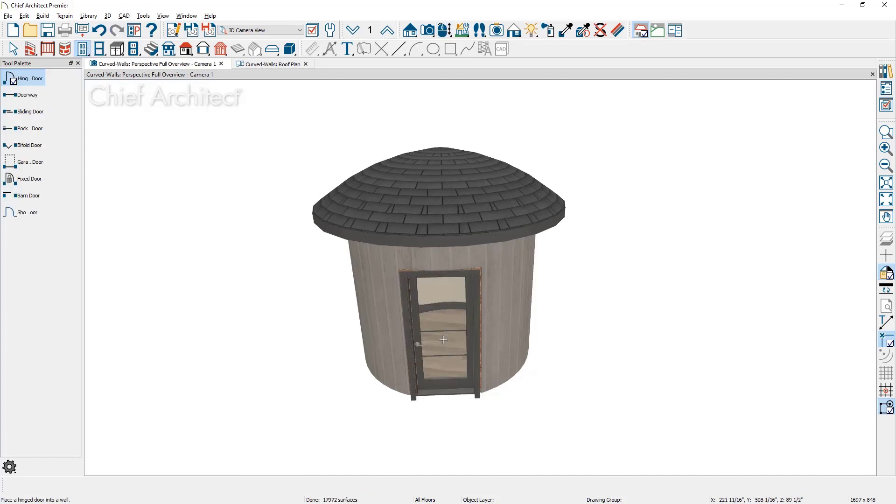
pyautogui.scroll(1, 443, 340)
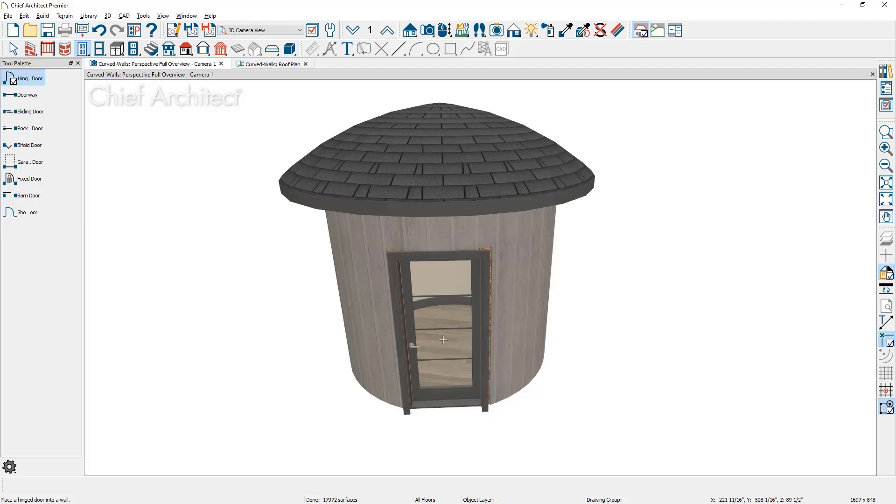
pyautogui.press('space')
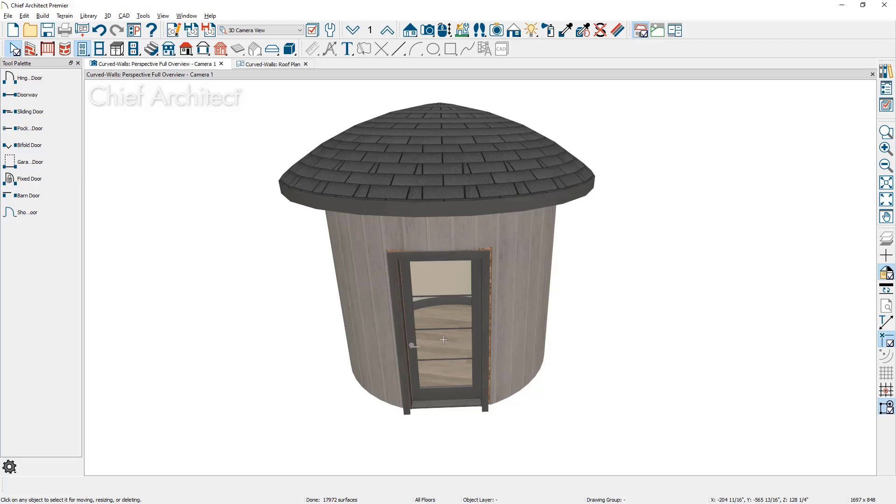
pyautogui.click(444, 340)
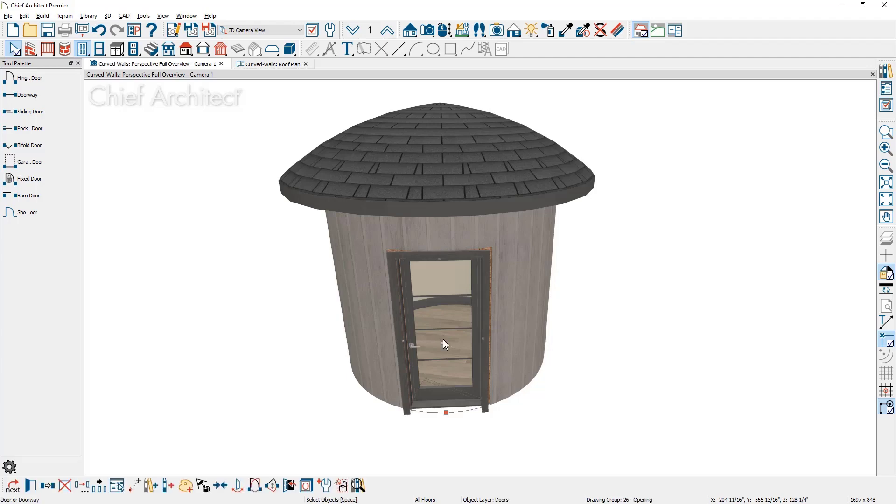
# Set the door to Curved Door in its specification so it follows the wall
pyautogui.doubleClick(444, 339)
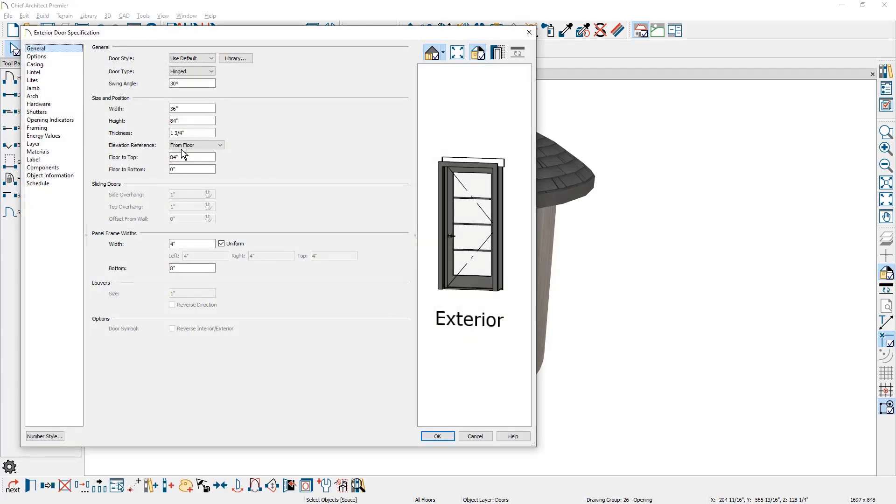
pyautogui.click(60, 59)
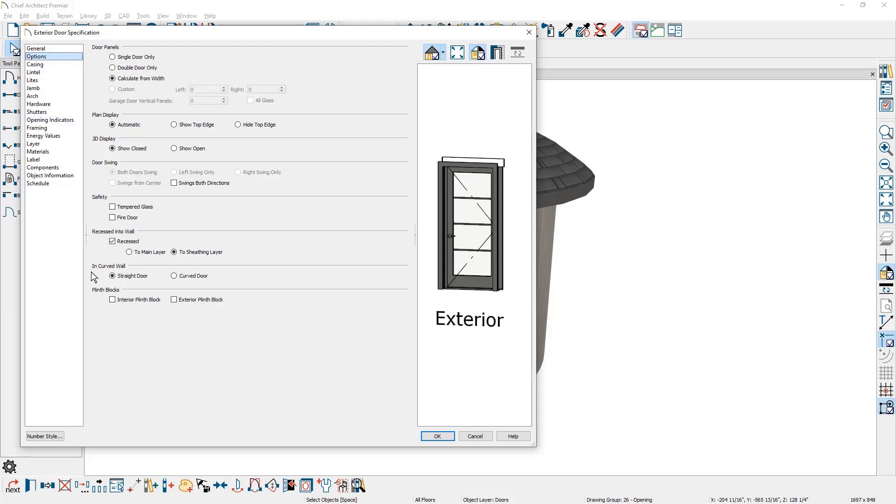
pyautogui.click(174, 276)
pyautogui.click(437, 436)
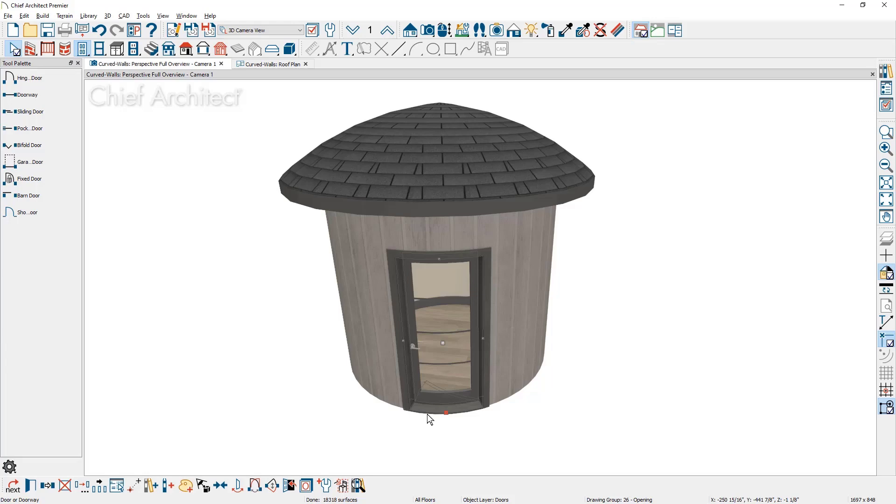
pyautogui.click(439, 439)
pyautogui.moveTo(428, 414); pyautogui.dragTo(447, 420, button='middle')
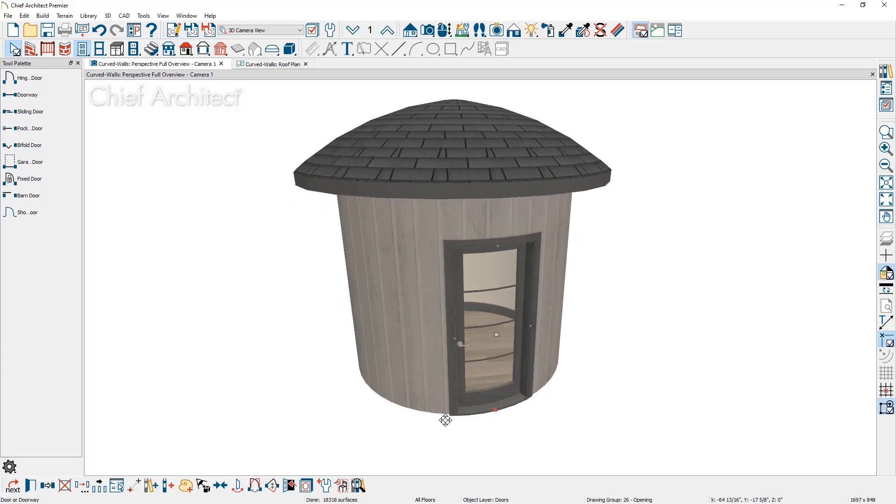
# Place a window in the curved wall left of the door and bring up its specification
pyautogui.click(100, 49)
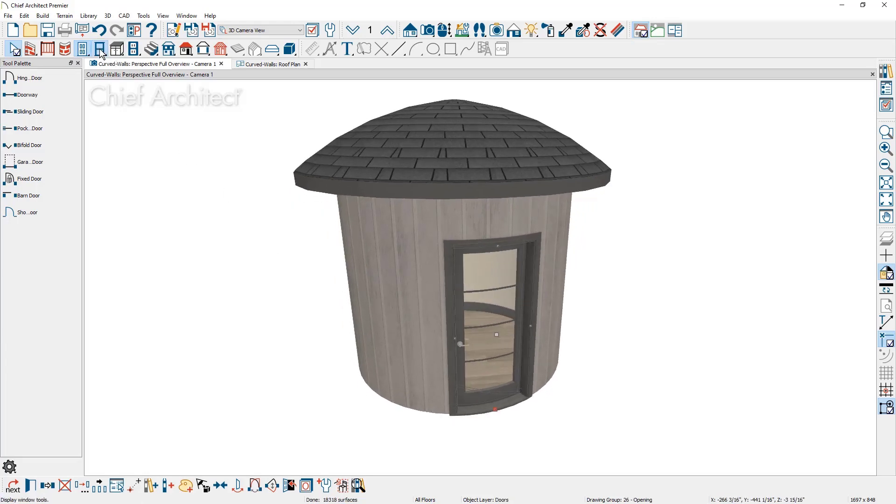
pyautogui.click(397, 283)
pyautogui.press('space')
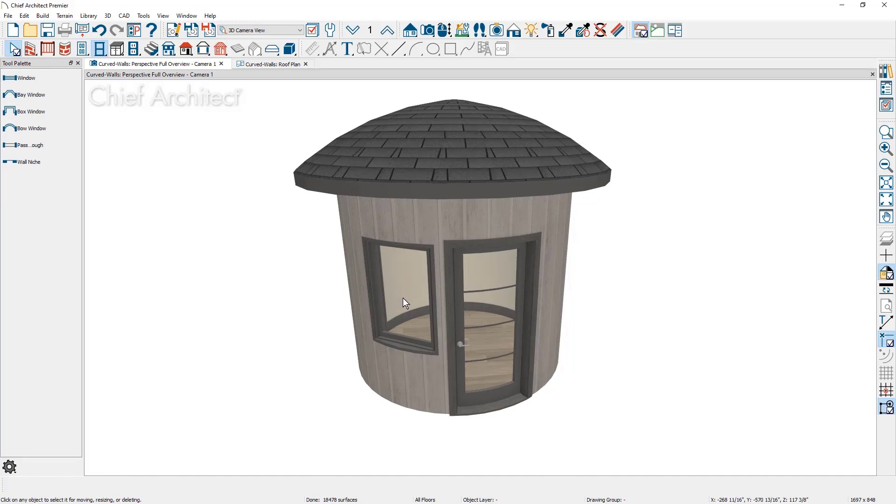
pyautogui.doubleClick(403, 298)
pyautogui.click(312, 112)
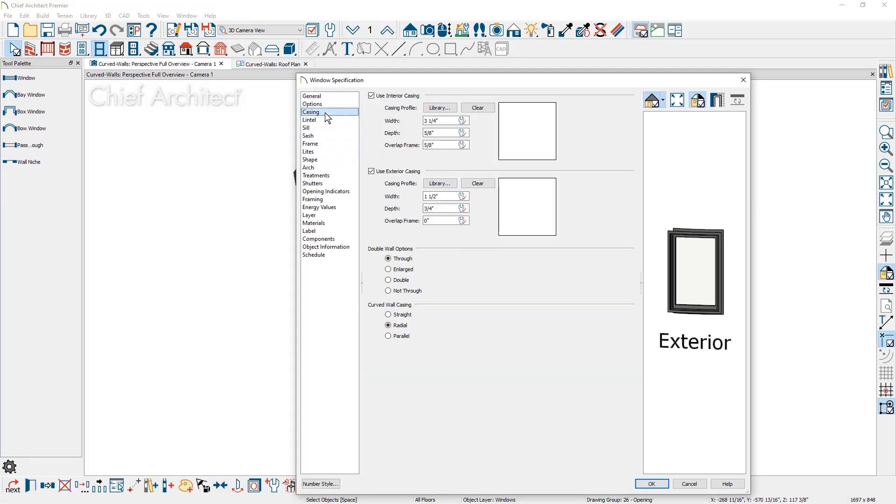